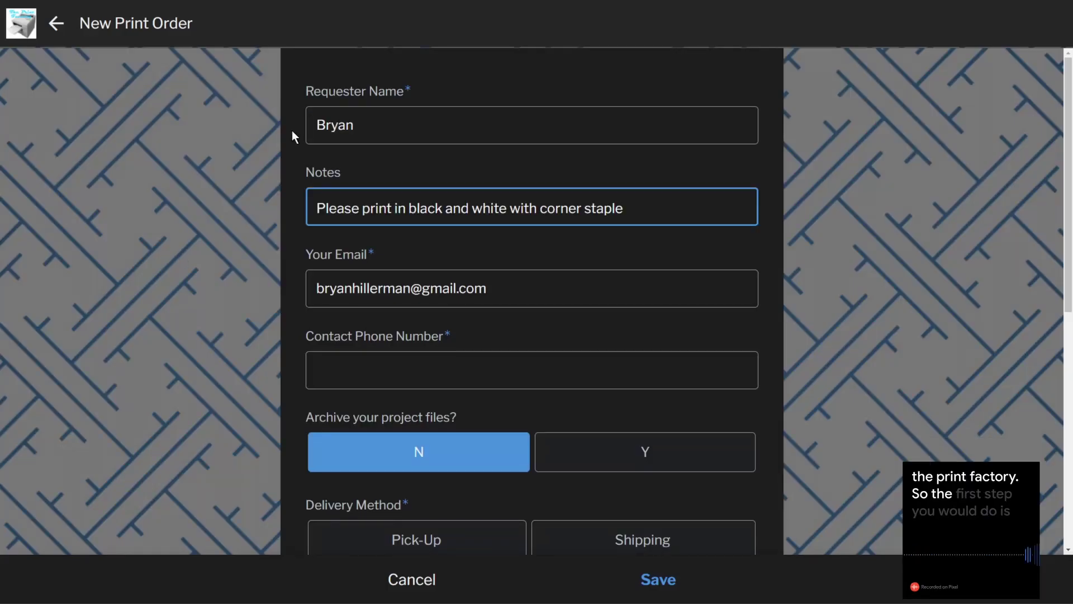
pyautogui.click(383, 370)
pyautogui.write('2069999')
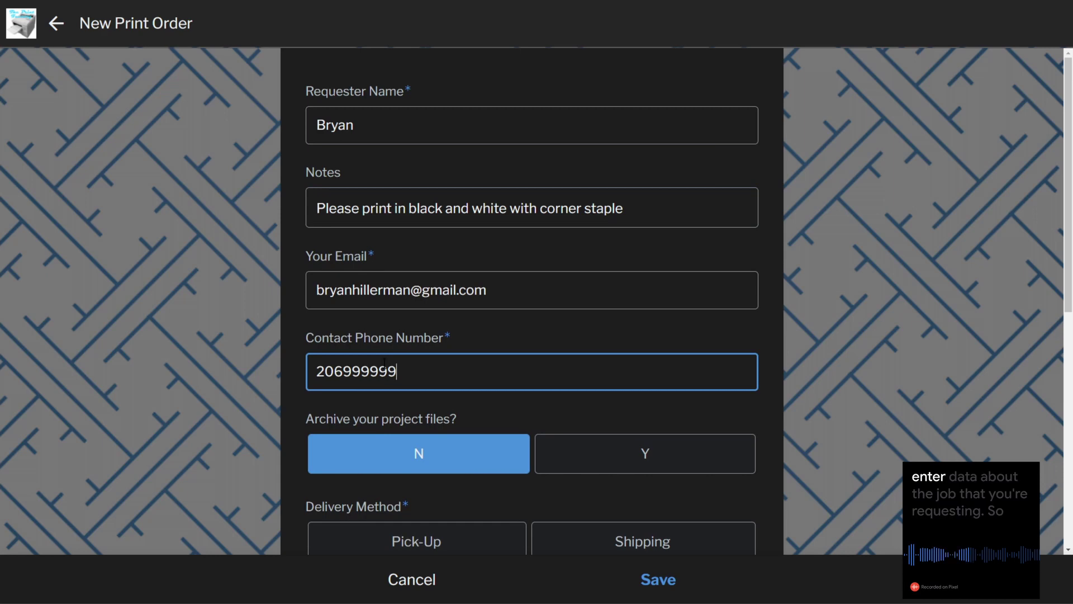
pyautogui.write('9')
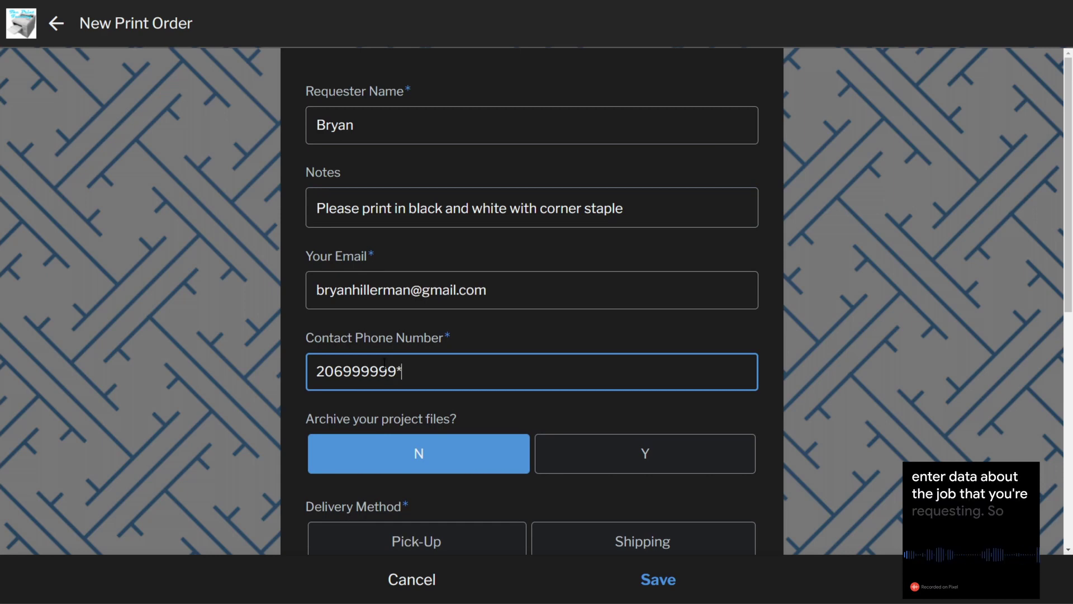
pyautogui.press('BackSpace')
pyautogui.write('9')
pyautogui.scroll(-2, 384, 369)
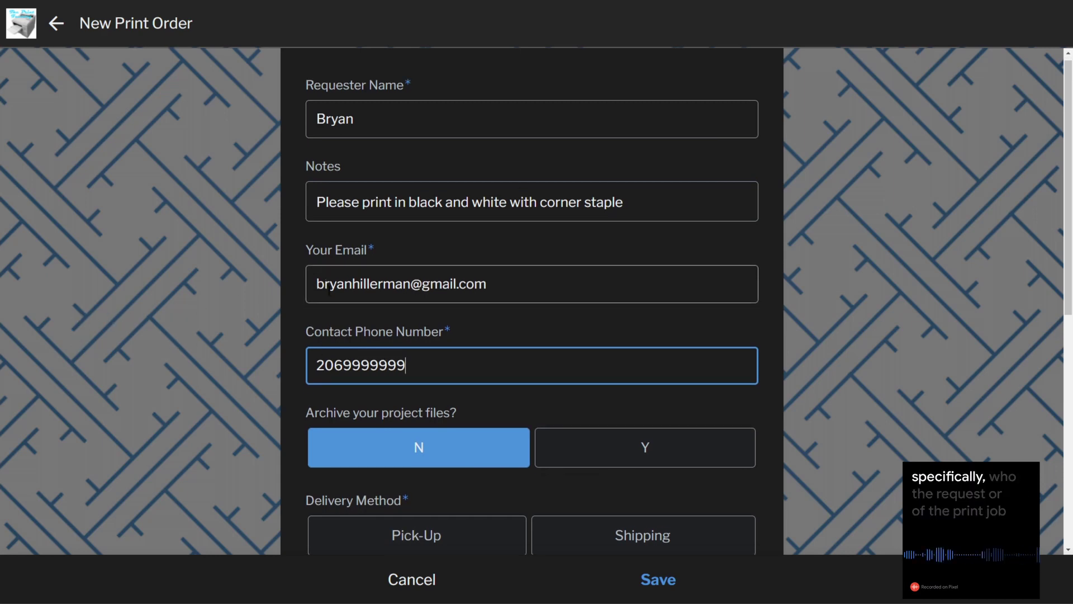
pyautogui.click(373, 373)
pyautogui.click(377, 464)
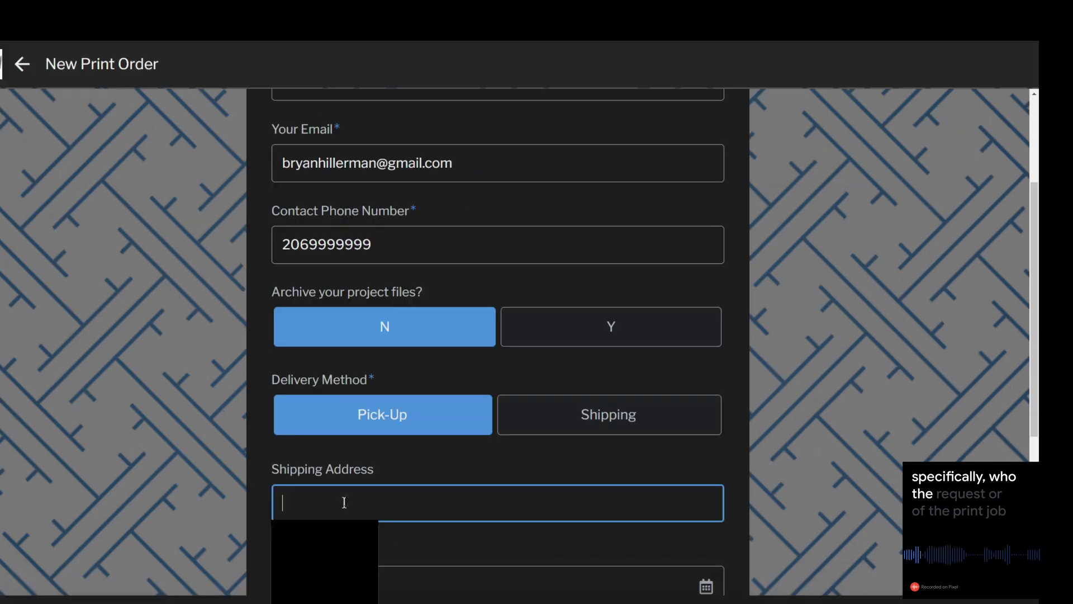
pyautogui.scroll(-2, 377, 454)
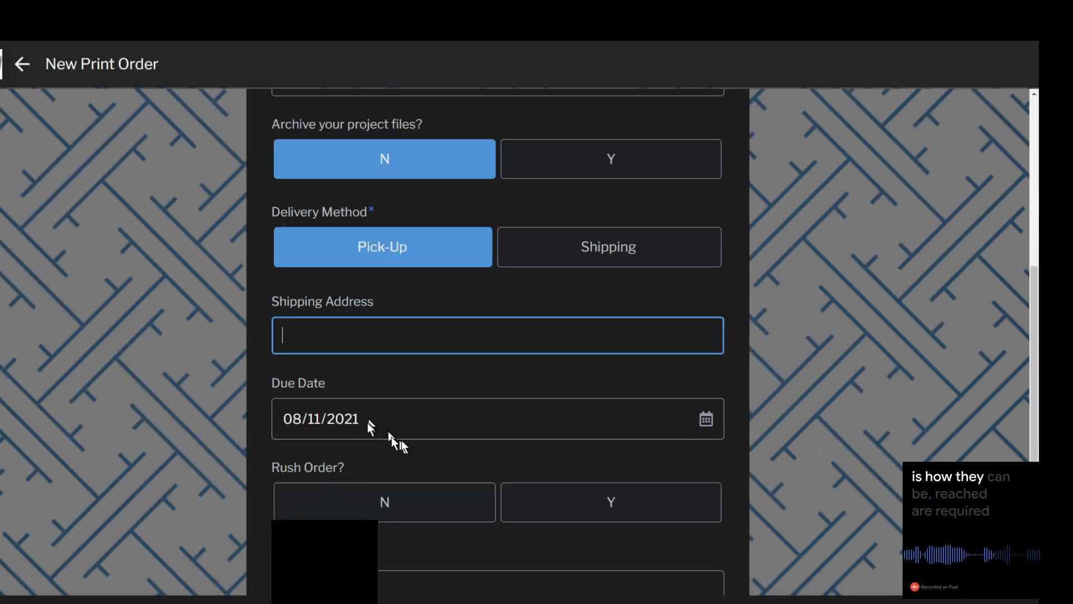
pyautogui.scroll(-2, 503, 377)
# Set the due date to 08/13/2021 and mark the order as not a rush.
pyautogui.click(706, 289)
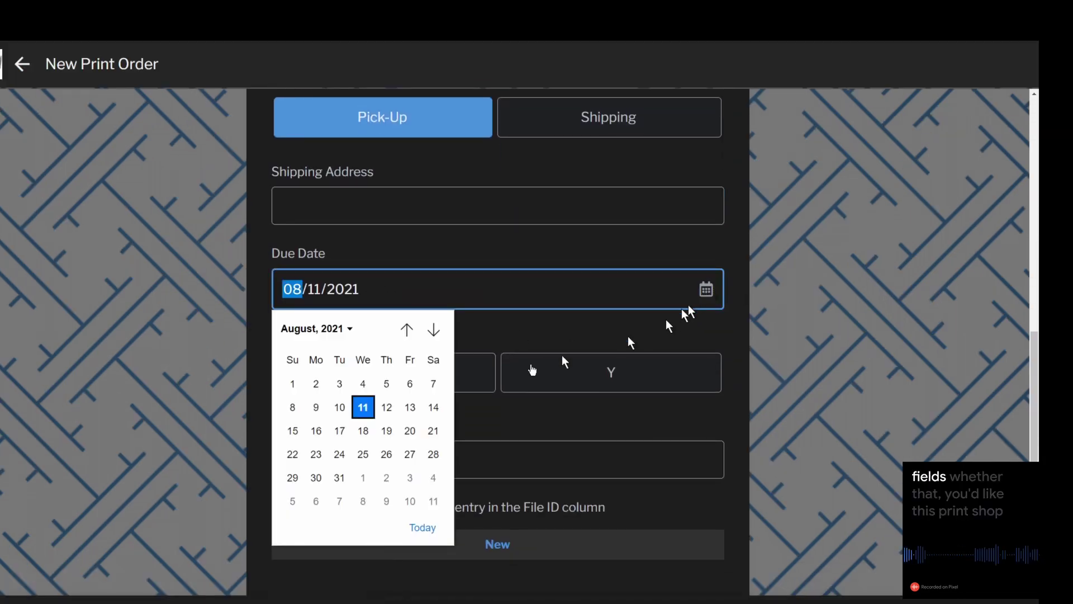
pyautogui.click(410, 407)
pyautogui.click(421, 382)
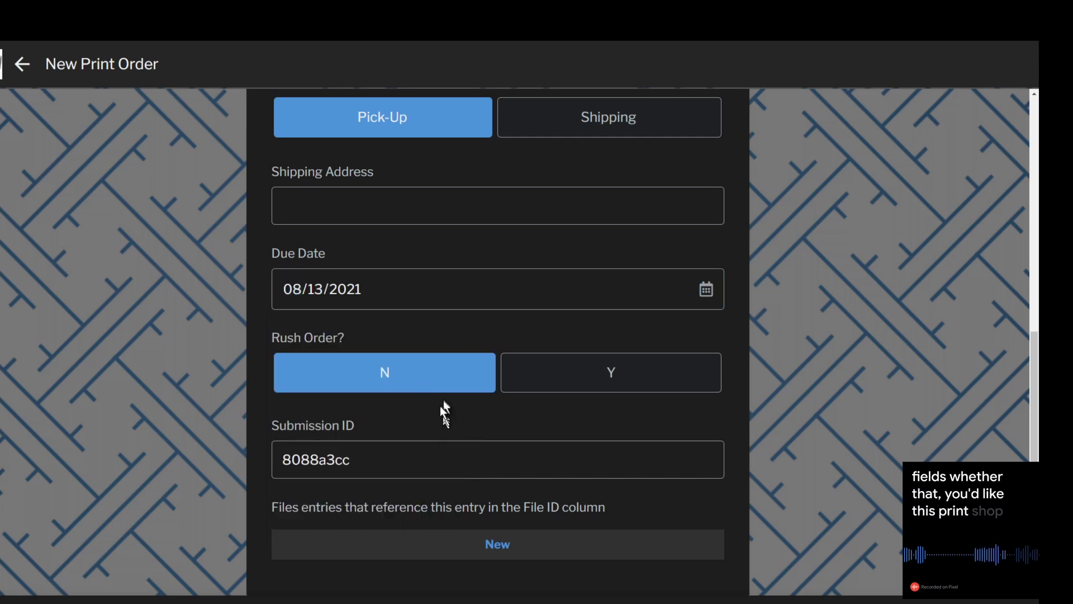
# Save a BROO0.PDF file entry on the order with 2 copies and a single staple.
pyautogui.click(487, 544)
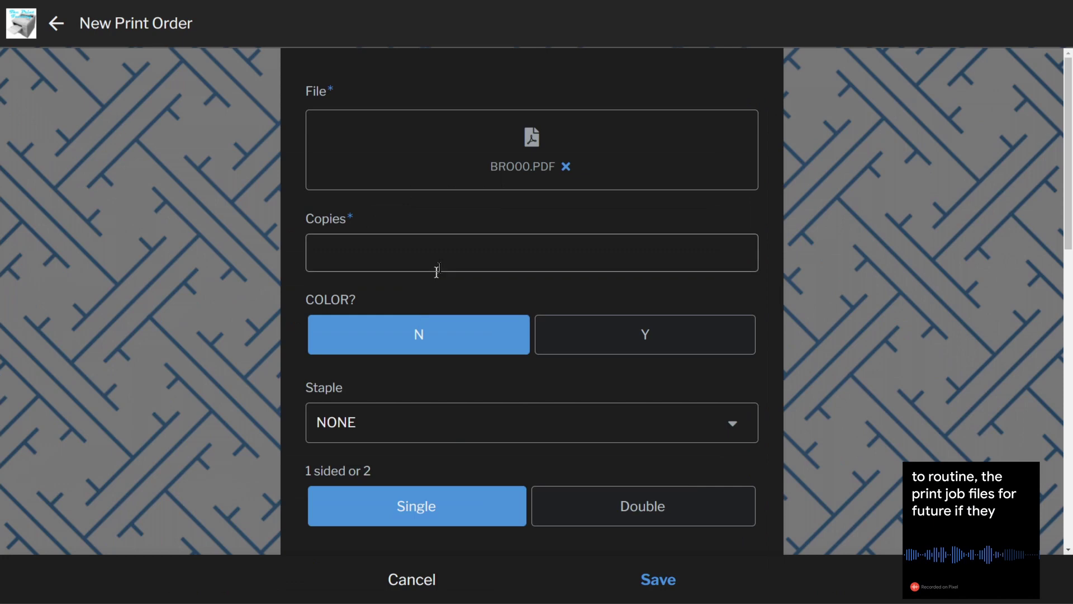
pyautogui.click(445, 267)
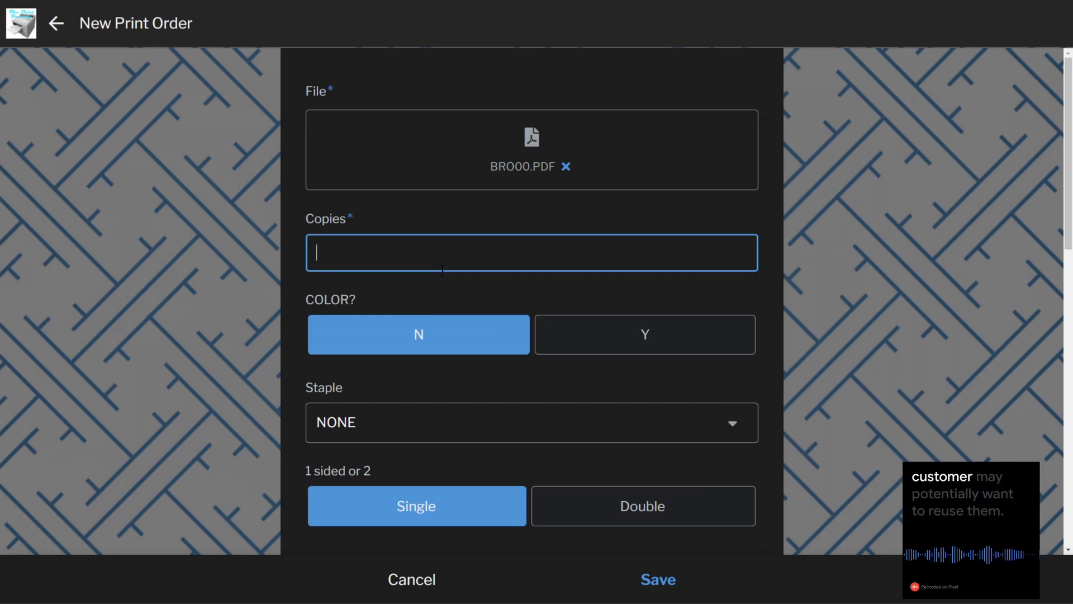
pyautogui.write('2')
pyautogui.scroll(-2, 444, 285)
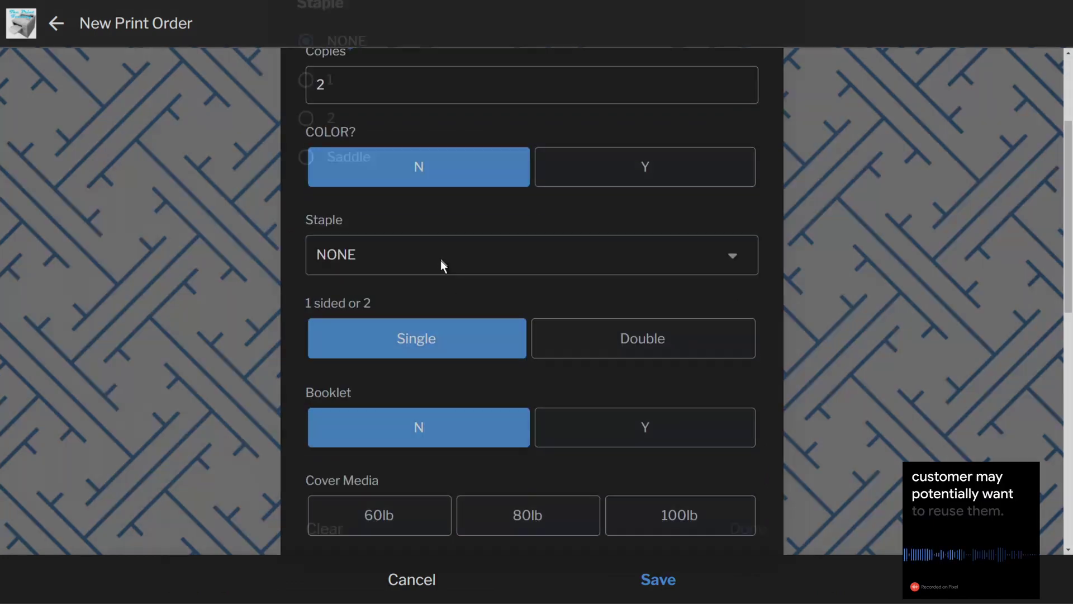
pyautogui.click(440, 262)
pyautogui.click(328, 127)
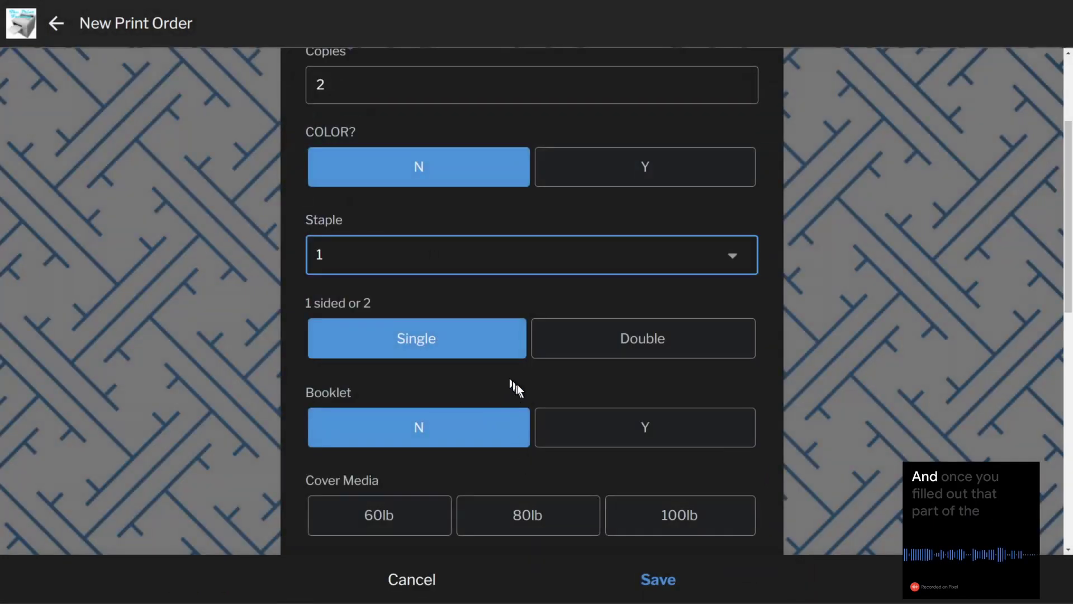
pyautogui.scroll(-2, 520, 385)
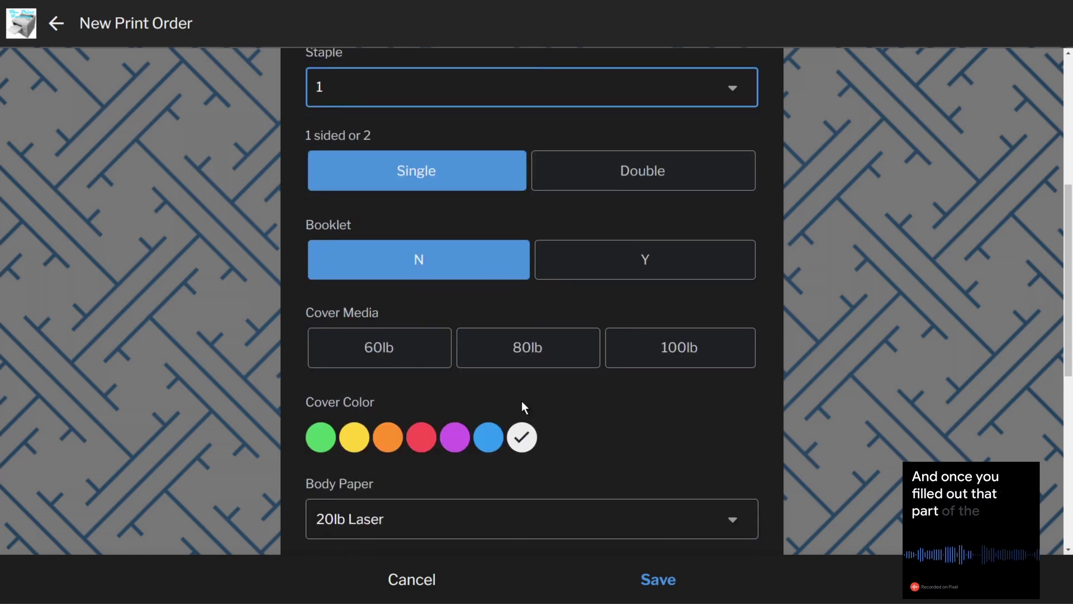
pyautogui.scroll(-2, 521, 401)
pyautogui.scroll(-2, 523, 409)
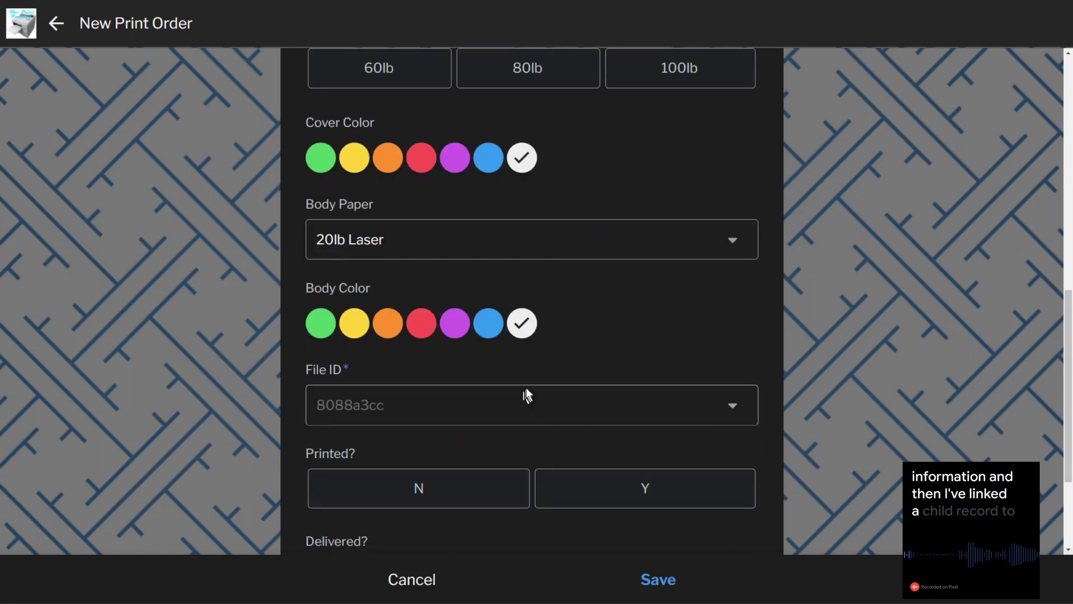
pyautogui.scroll(-2, 526, 387)
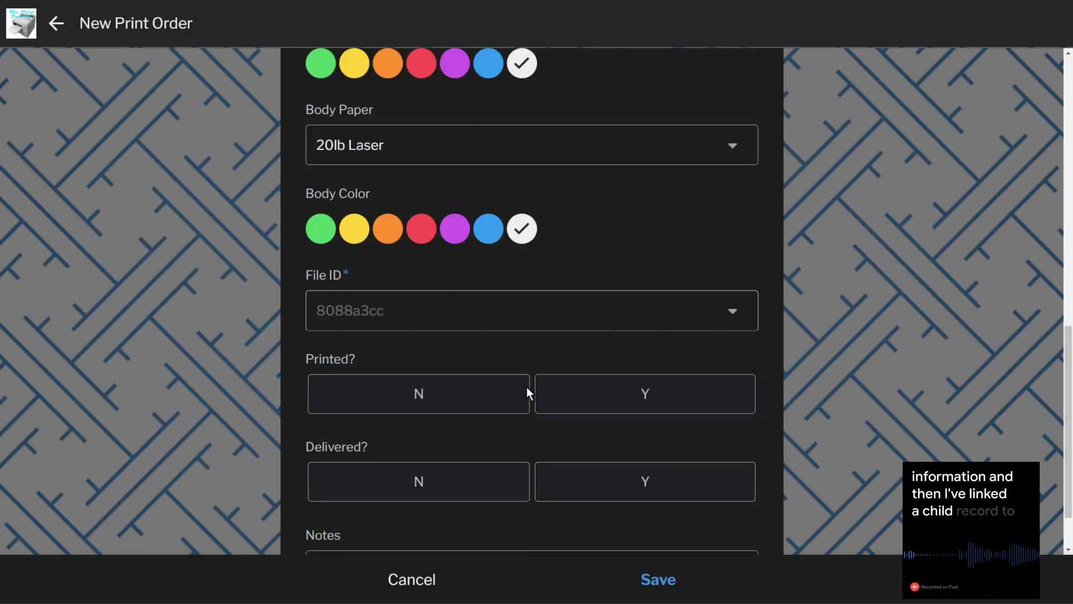
pyautogui.click(629, 563)
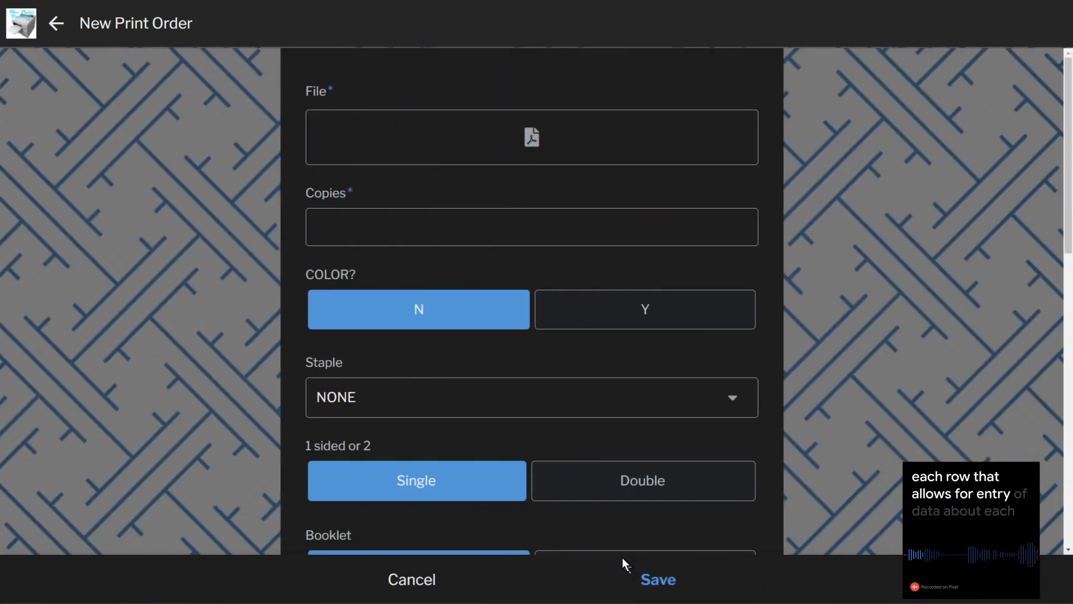
# Check the linked 2-copy file in the Files table and save the New Print Order.
pyautogui.click(419, 580)
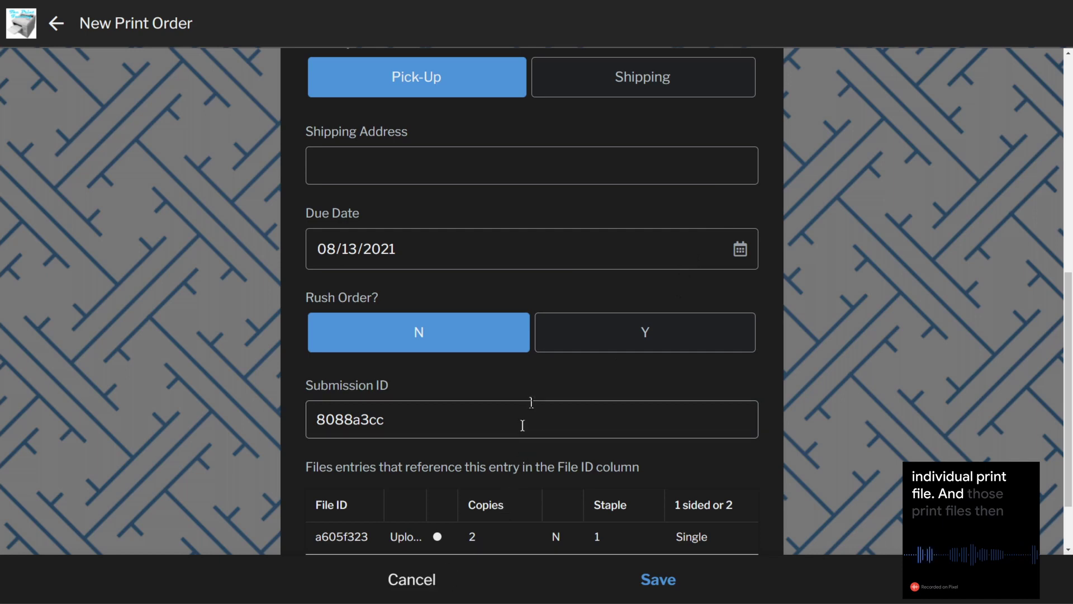
pyautogui.scroll(-2, 522, 425)
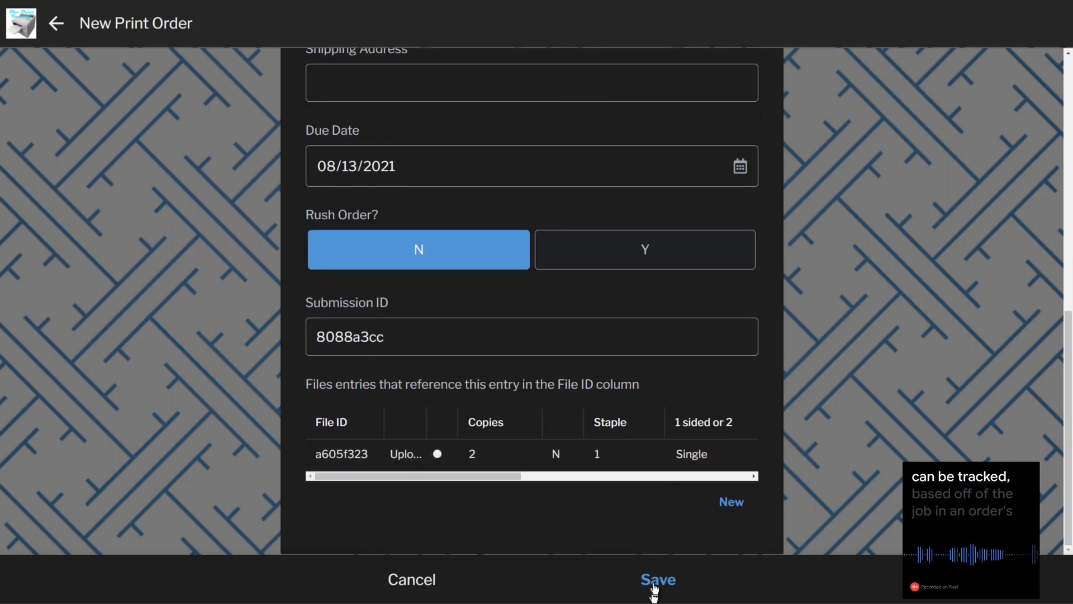
pyautogui.click(653, 587)
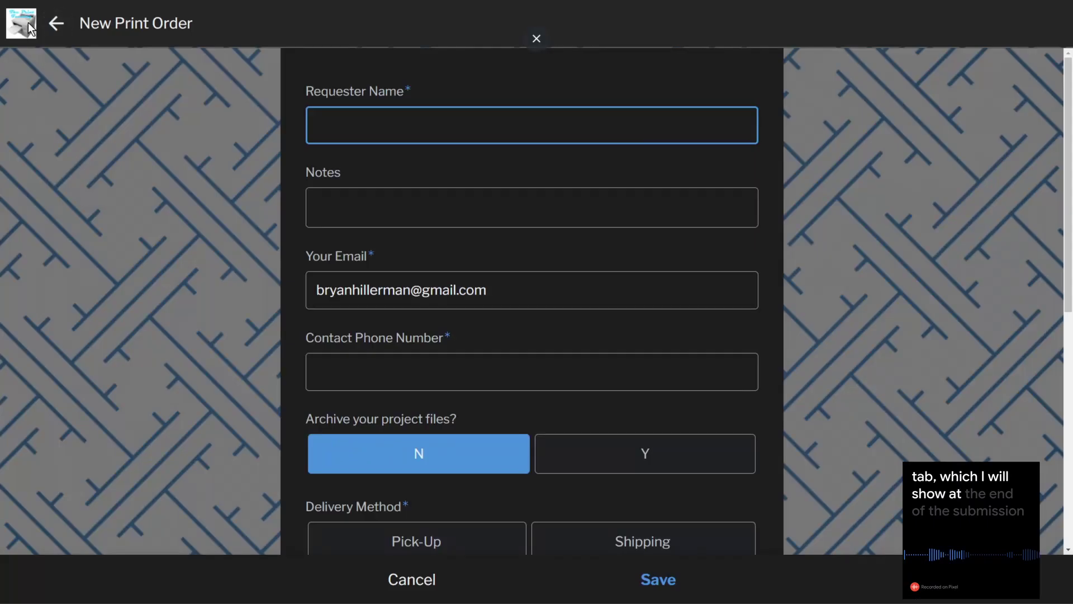
# Return to Orders, open the linked file's details and open its PDF.
pyautogui.click(52, 26)
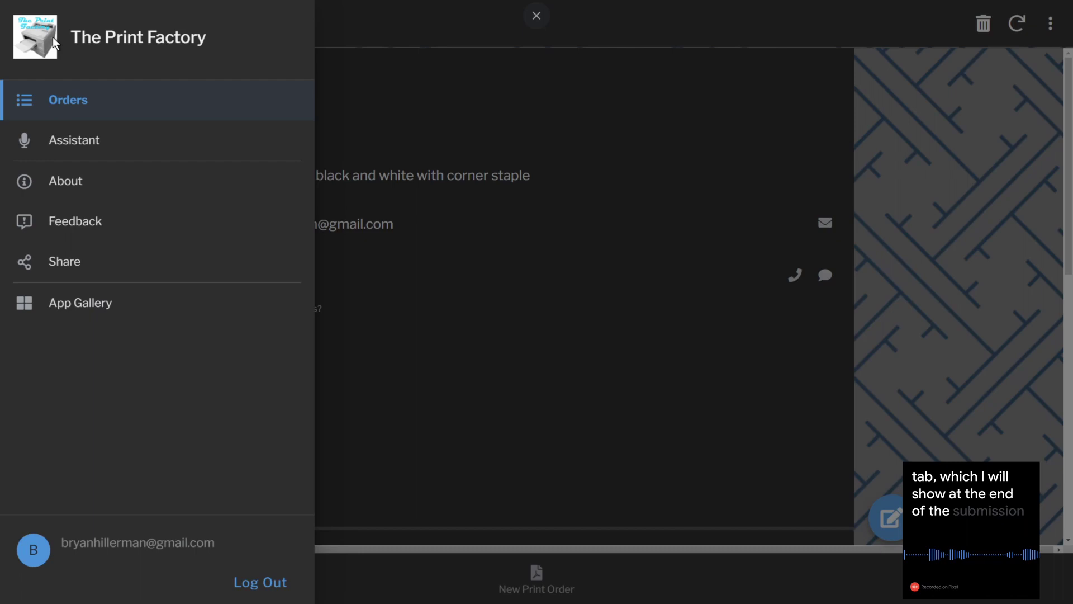
pyautogui.click(939, 247)
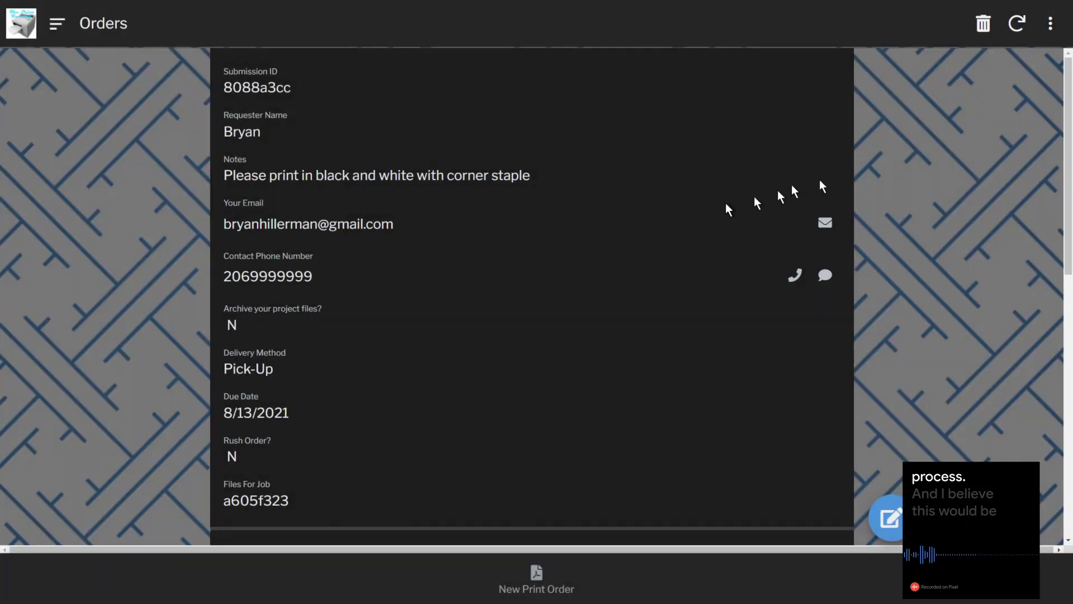
pyautogui.scroll(-5, 727, 209)
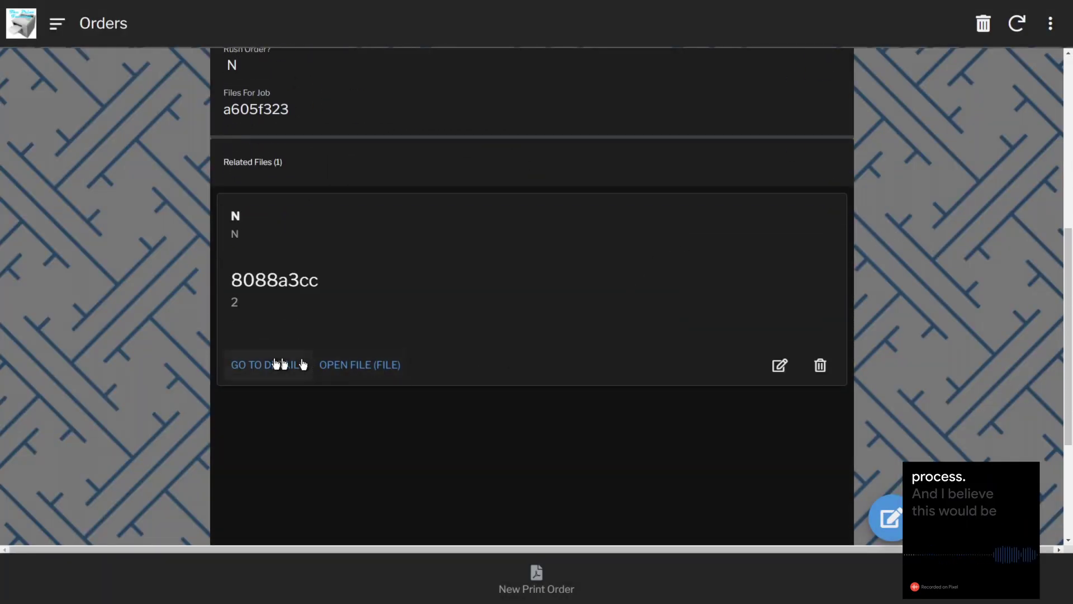
pyautogui.click(277, 363)
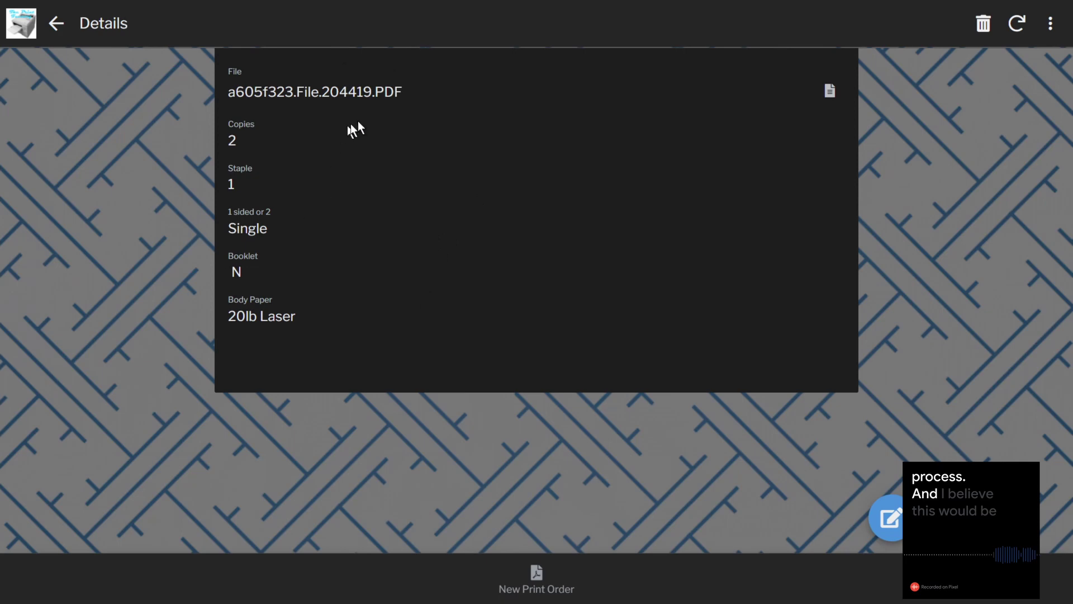
pyautogui.click(829, 91)
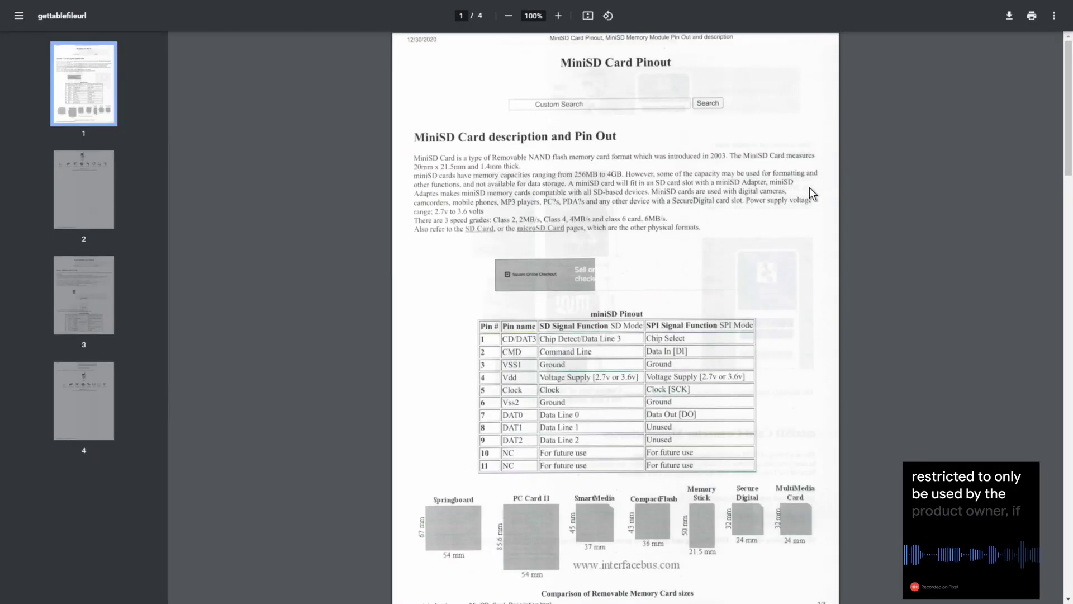
# Print the four pages of the MiniSD Card Pinout PDF on the office printer.
pyautogui.click(1032, 17)
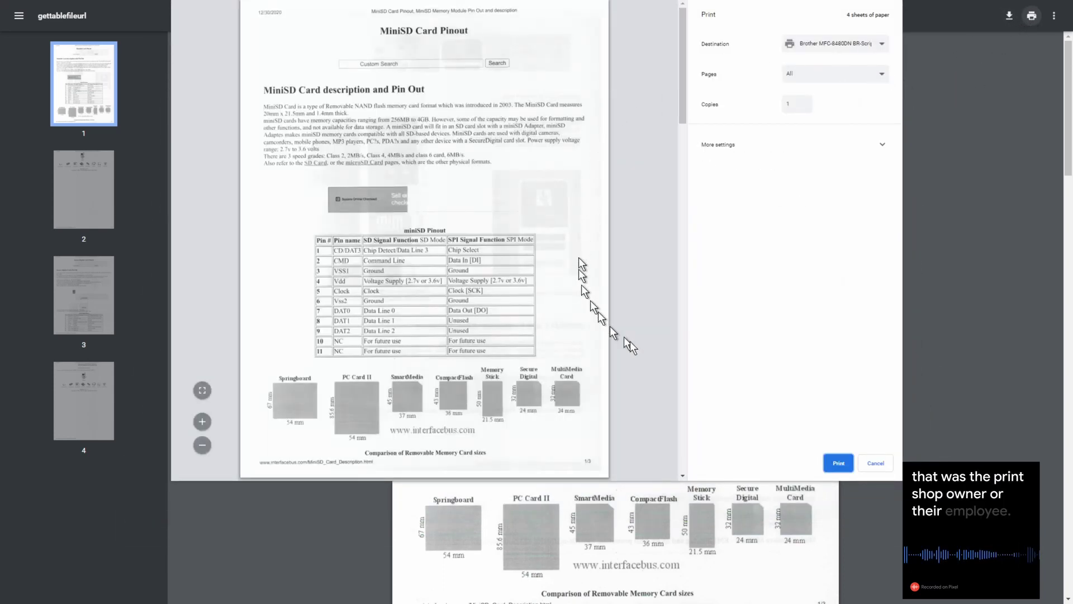
pyautogui.click(836, 460)
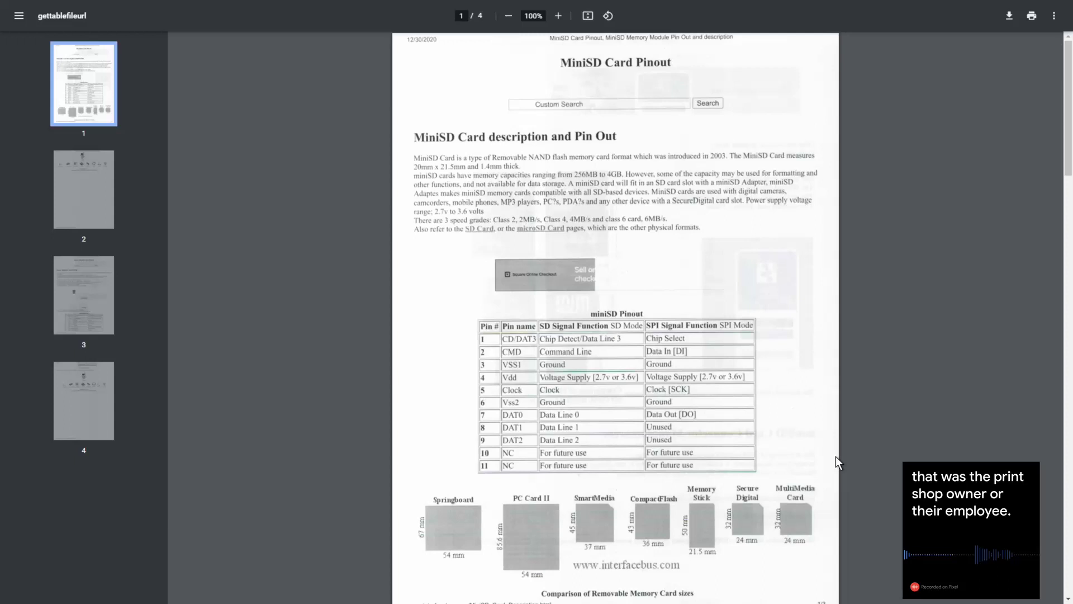